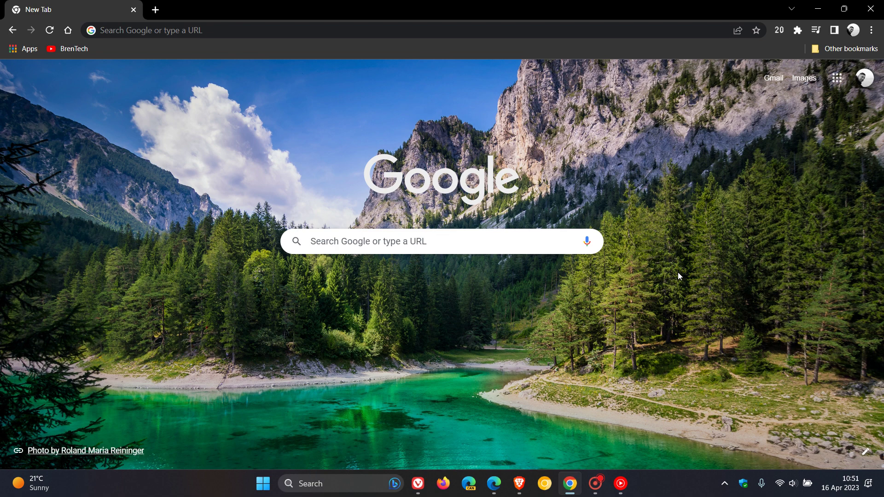
# Review the Brave, Edge and Vivaldi (5.7.2921.68) About pages, then bring Chrome's new tab page forward
pyautogui.click(519, 484)
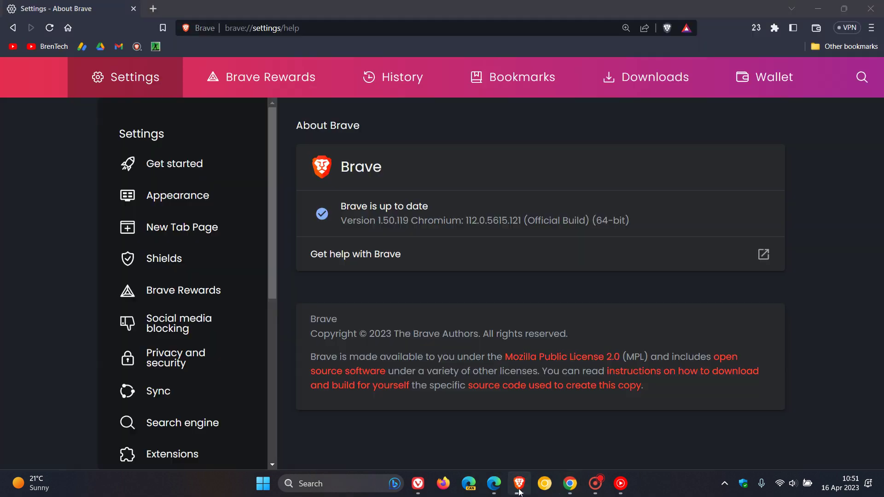
pyautogui.click(496, 486)
pyautogui.click(418, 484)
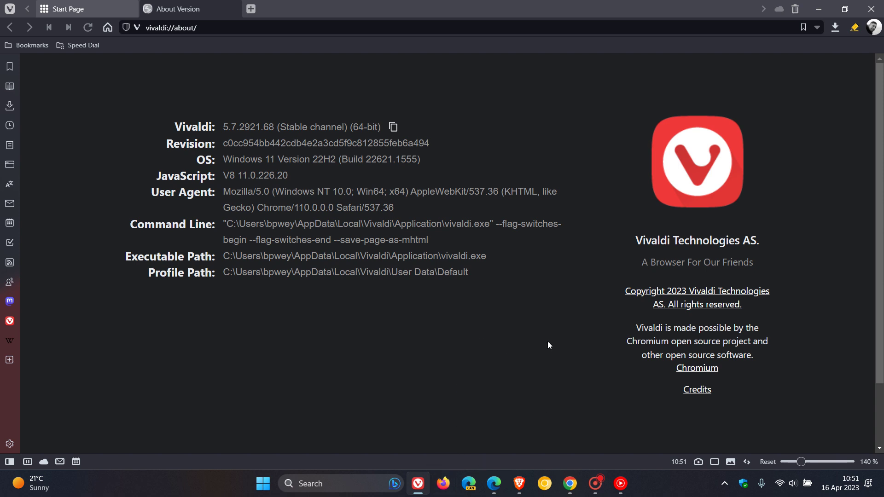
pyautogui.click(570, 483)
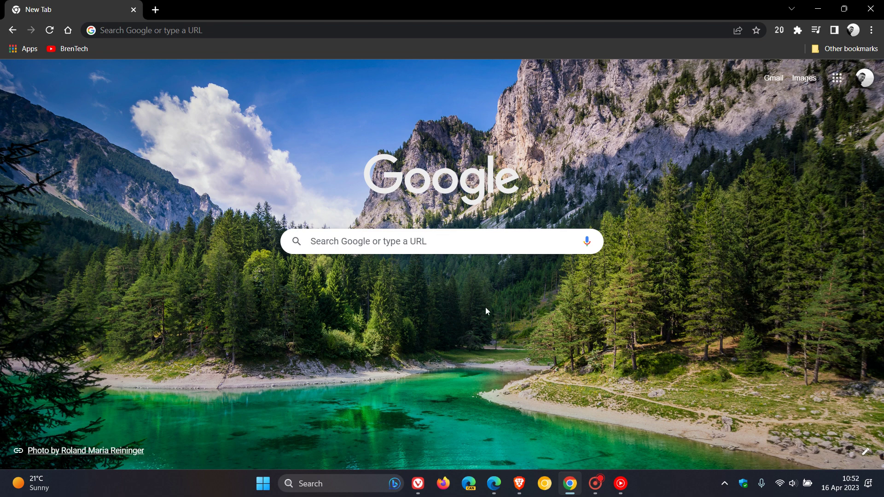
# Show About Chrome confirming 112.0.5615.121 is up to date, then check Brave's and Edge's About pages
pyautogui.click(872, 30)
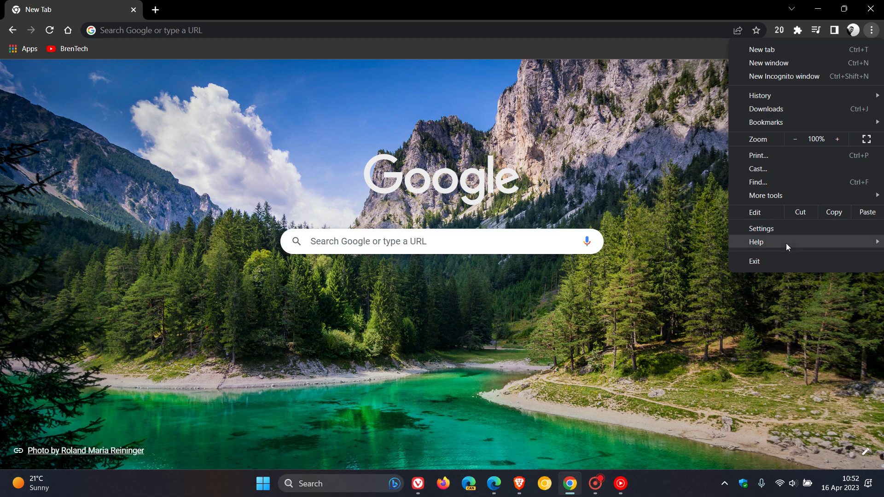
pyautogui.moveTo(760, 242)
pyautogui.click(681, 250)
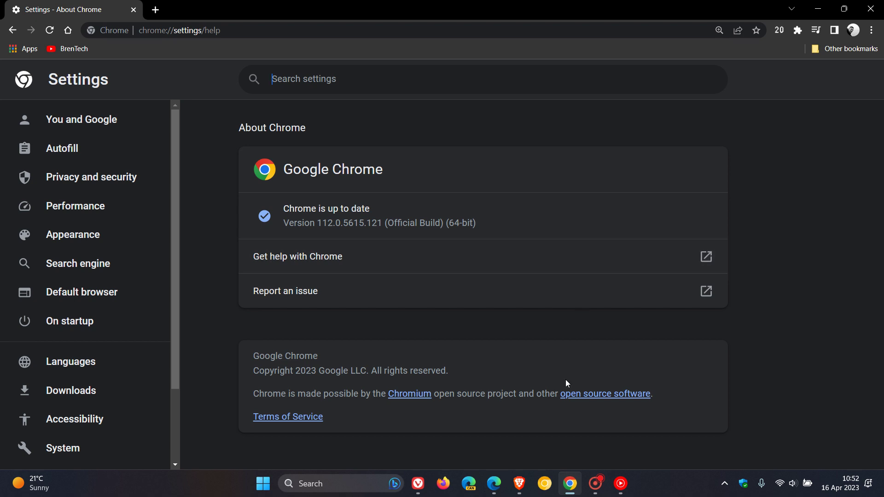
pyautogui.click(518, 483)
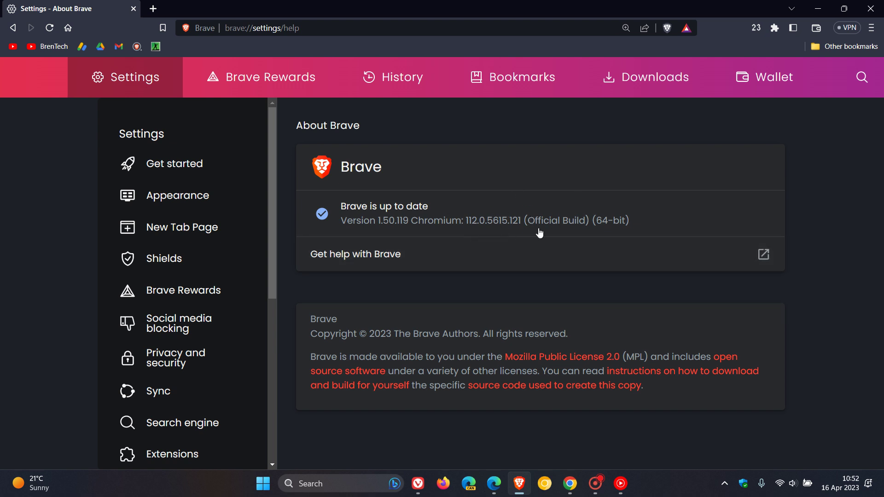
pyautogui.click(493, 483)
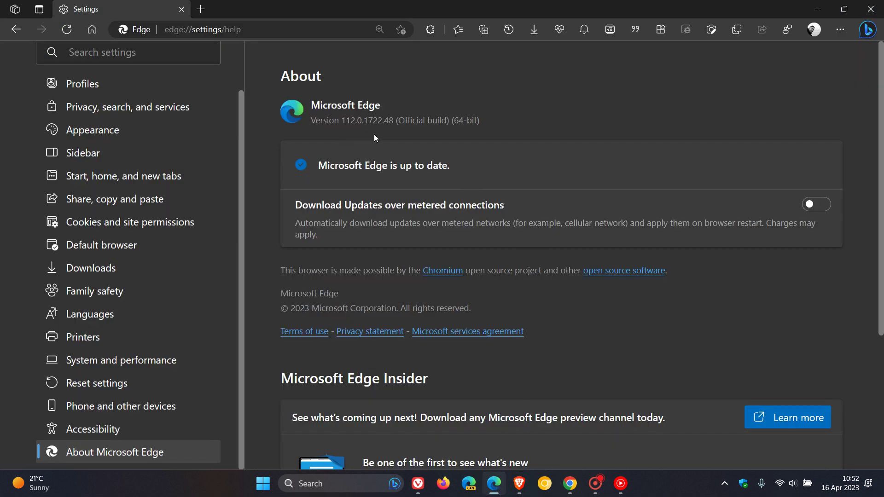
# Bring Vivaldi's About page forward, showing version 5.7.2921.68 (Stable channel)
pyautogui.click(418, 484)
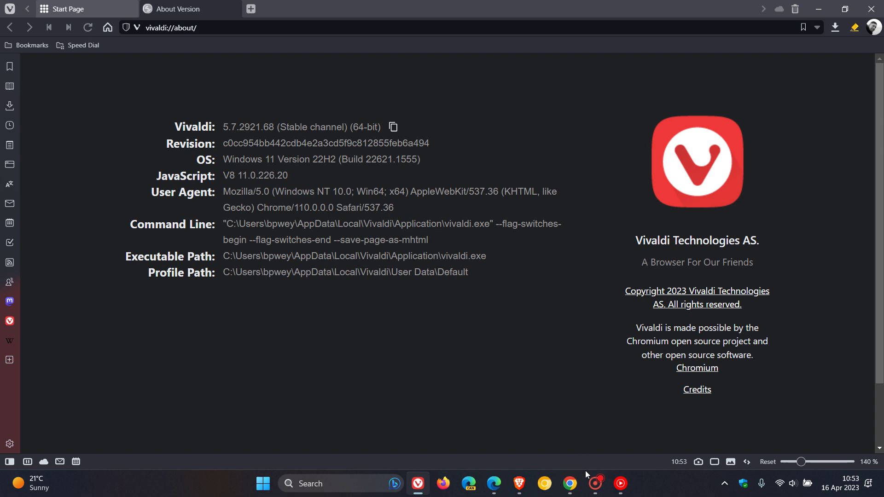
# Bring Chrome's About page back to the front, confirming 112.0.5615.121 is up to date
pyautogui.click(569, 483)
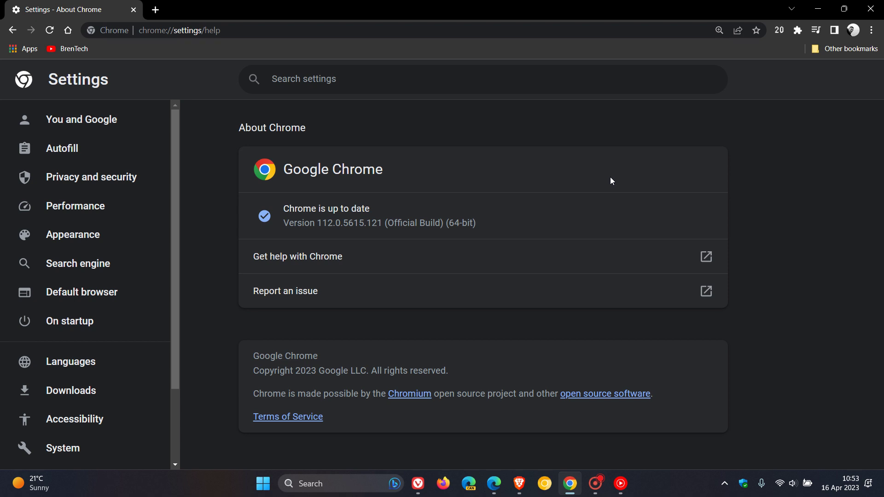
# Revisit the Brave, Edge, Vivaldi and Chrome About pages, then send Chrome's tab Home to the new tab page
pyautogui.click(522, 486)
pyautogui.click(496, 491)
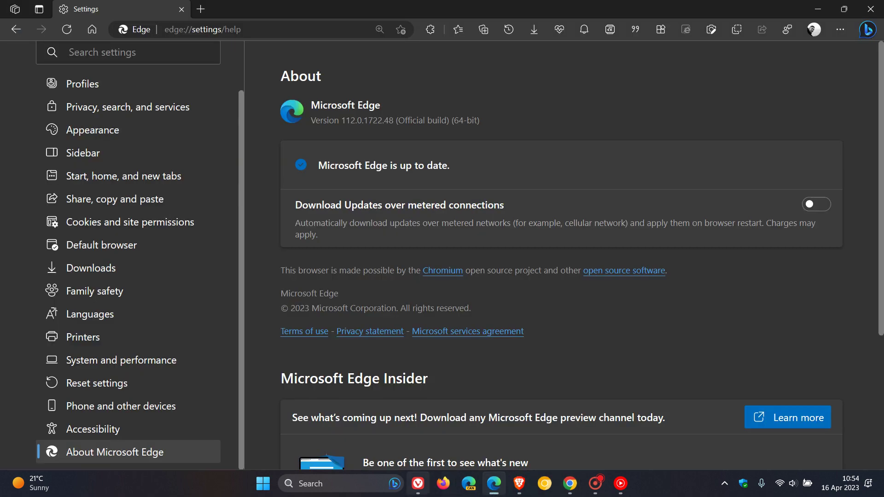
pyautogui.click(418, 492)
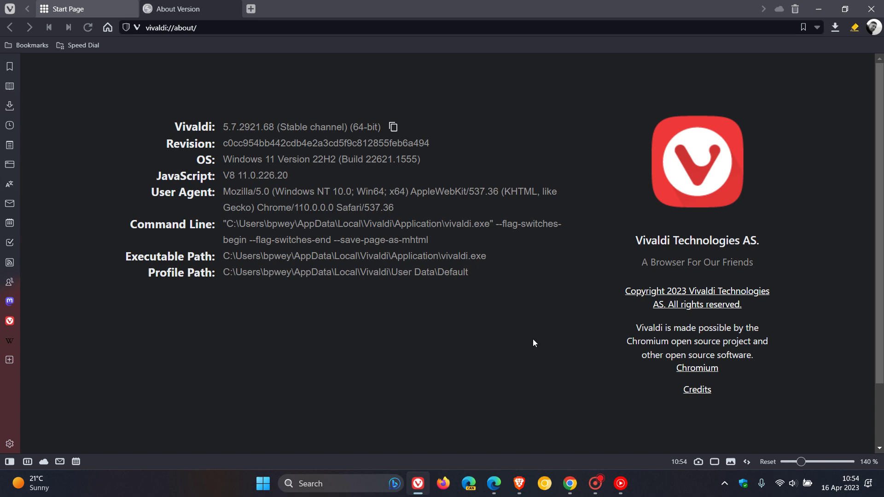
pyautogui.click(570, 487)
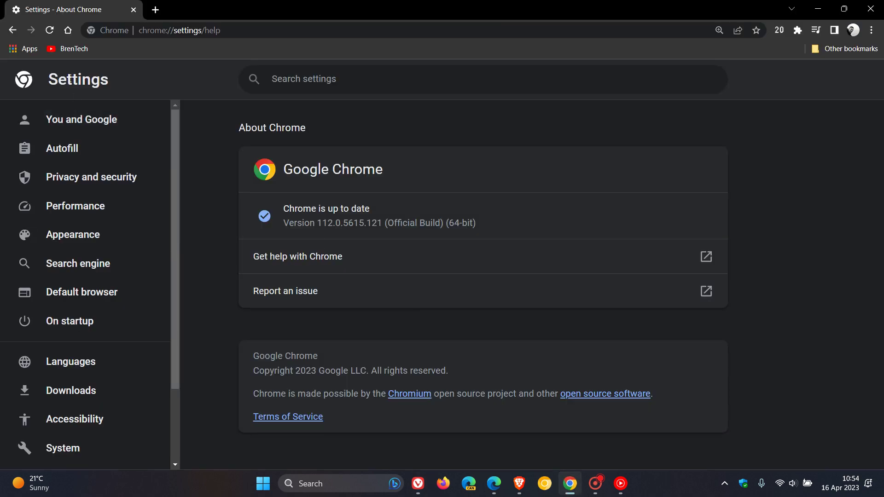
pyautogui.click(68, 30)
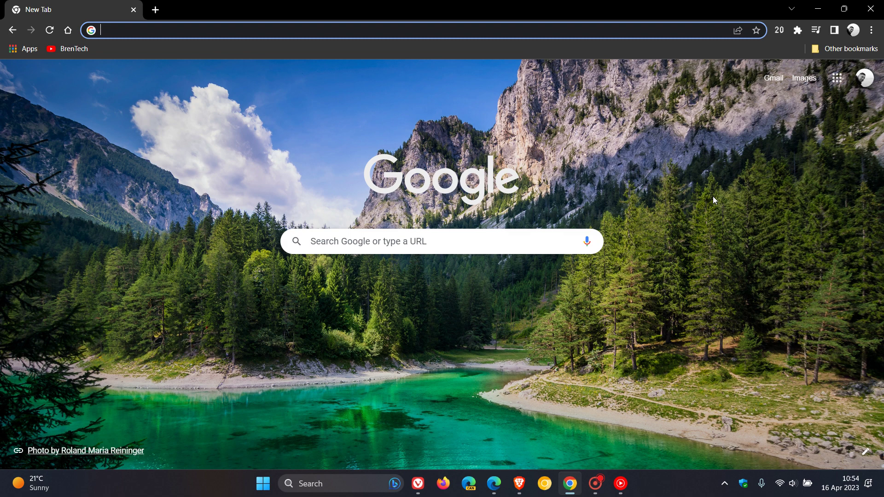
# Make a final pass through the Brave, Edge and Vivaldi About pages and return to Chrome's new tab page
pyautogui.click(515, 489)
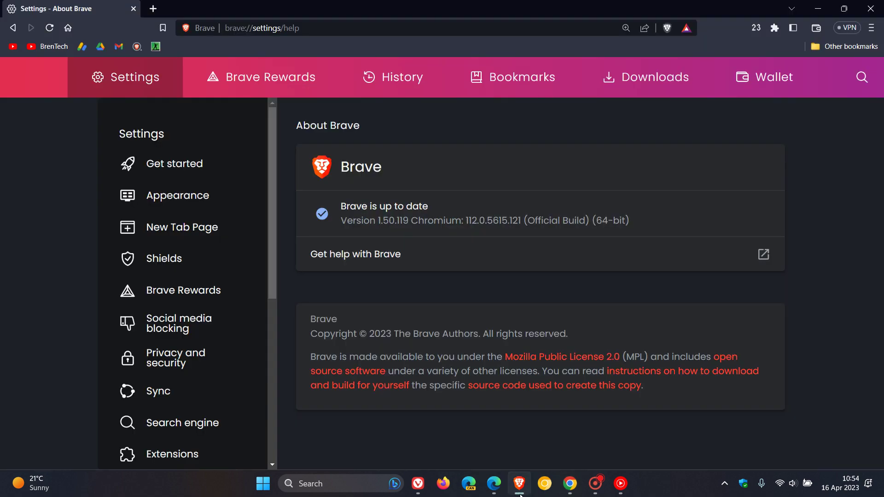
pyautogui.click(493, 486)
pyautogui.click(419, 489)
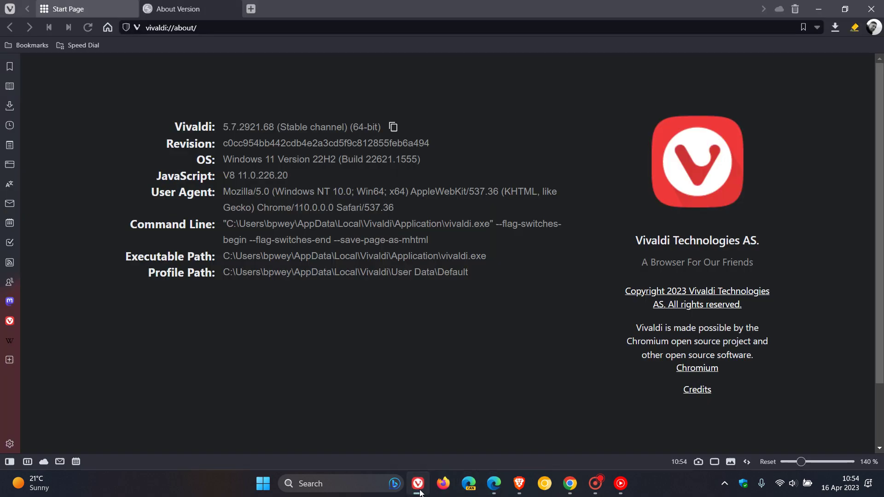
pyautogui.click(570, 487)
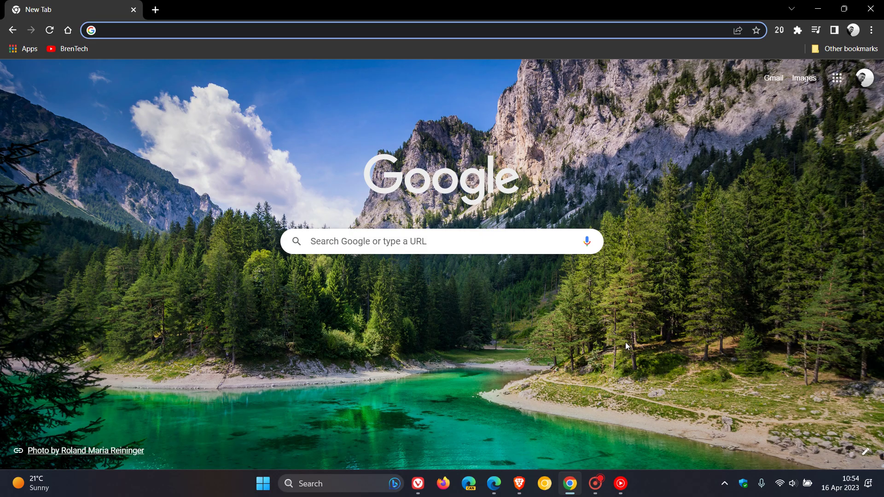